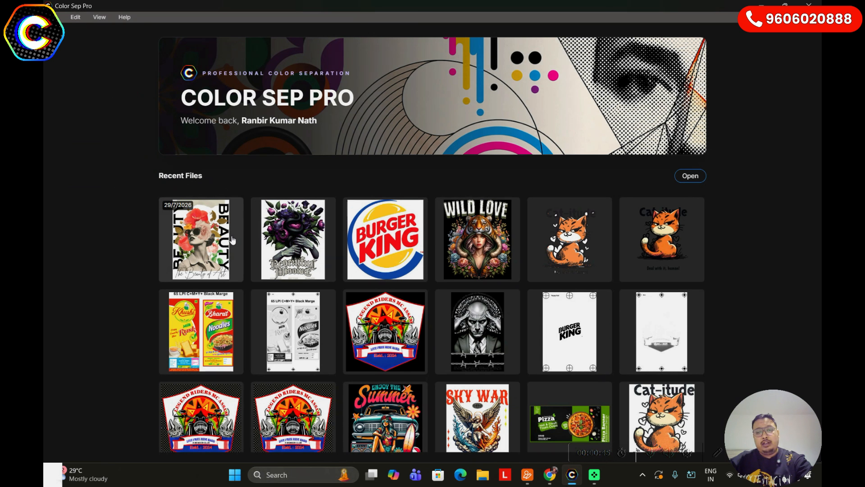
- Open the recent The Beauty of Art artwork and choose CMYK as the printing process
click(204, 238)
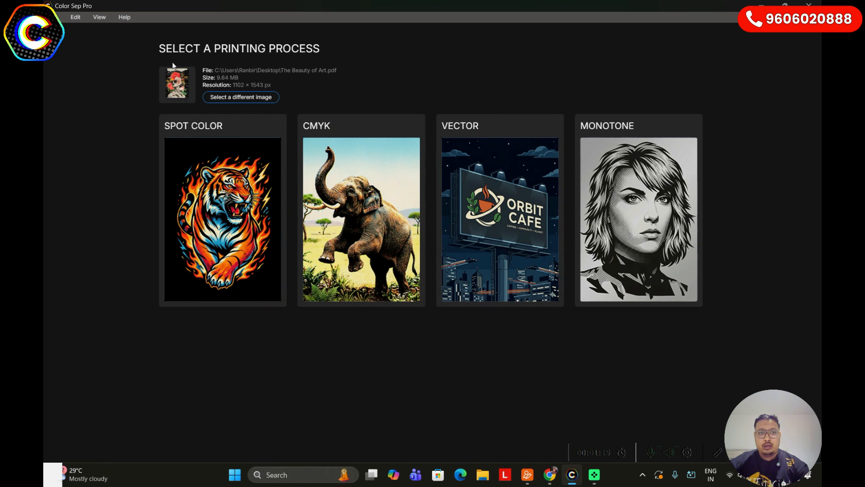
click(381, 219)
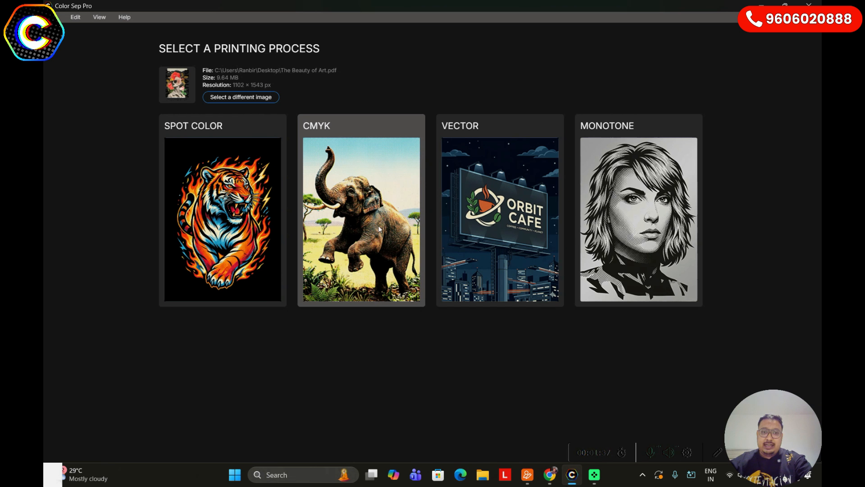
click(379, 228)
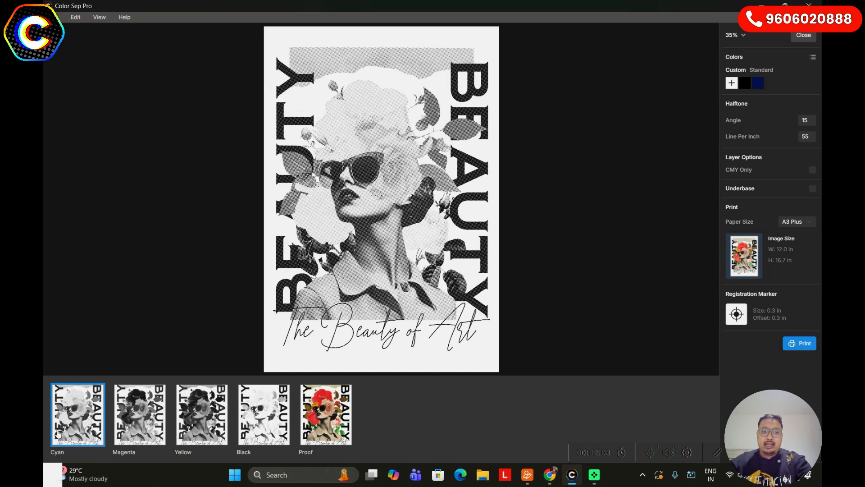
- View the Magenta and Yellow separations and examine the Yellow layer's halftone dots up close
click(139, 440)
click(227, 434)
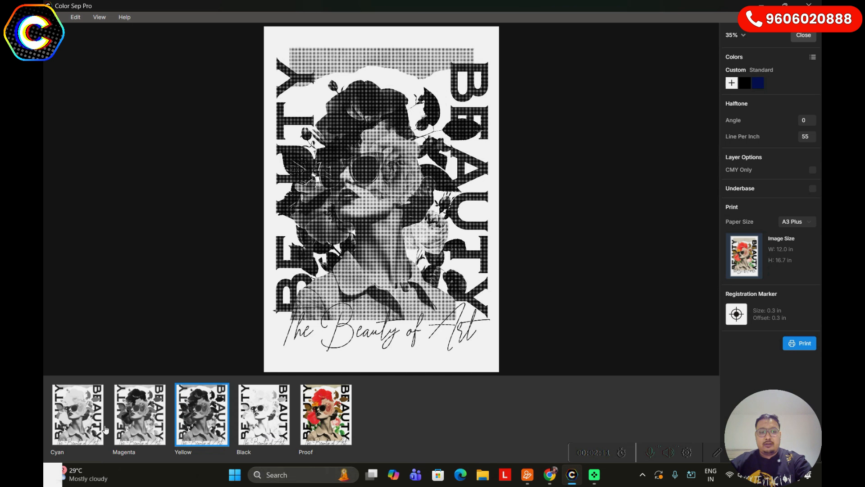
scroll(442, 216, up, 3)
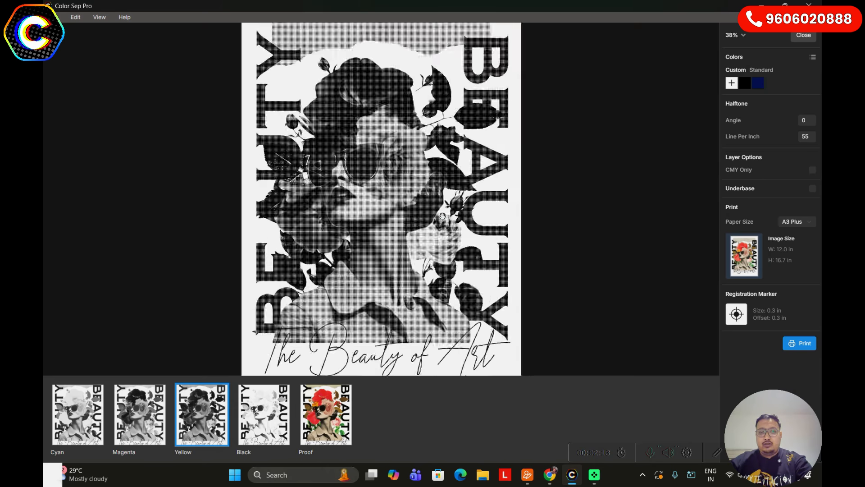
scroll(442, 216, up, 3)
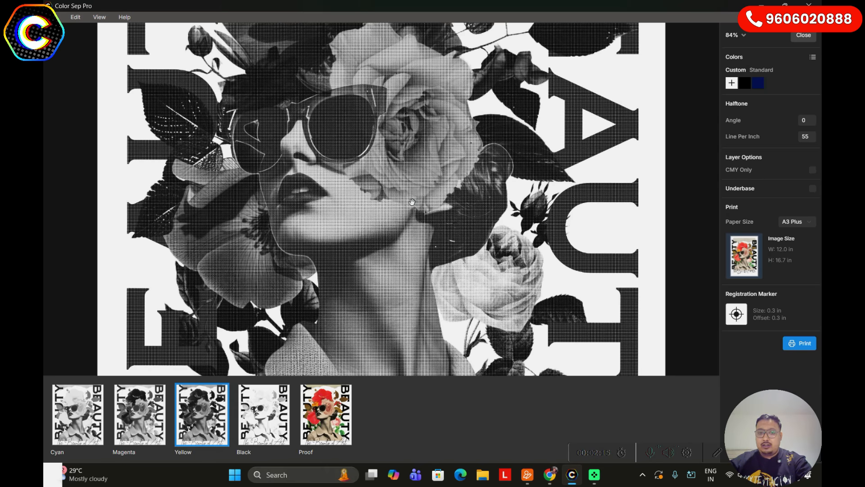
scroll(412, 202, up, 2)
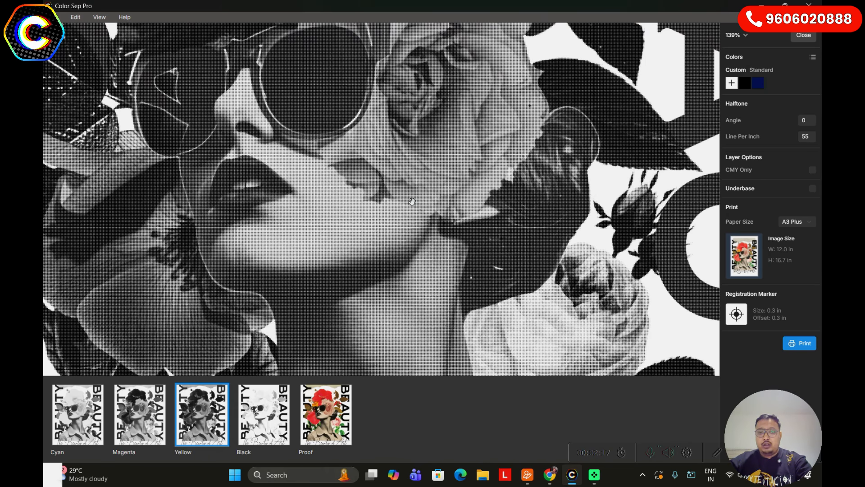
scroll(412, 202, up, 8)
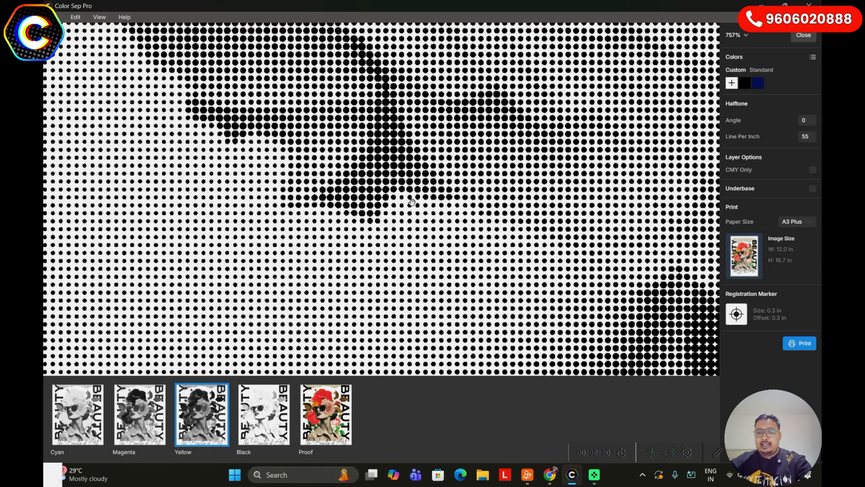
scroll(412, 202, down, 4)
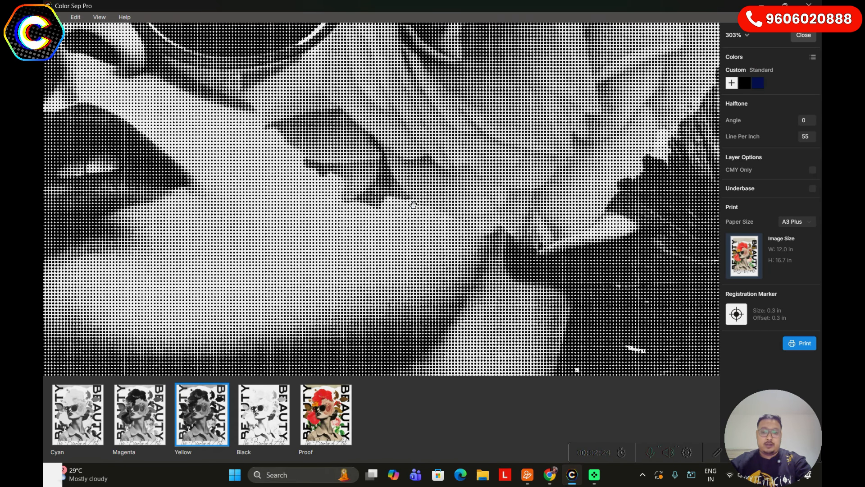
scroll(351, 208, up, 2)
scroll(350, 208, up, 4)
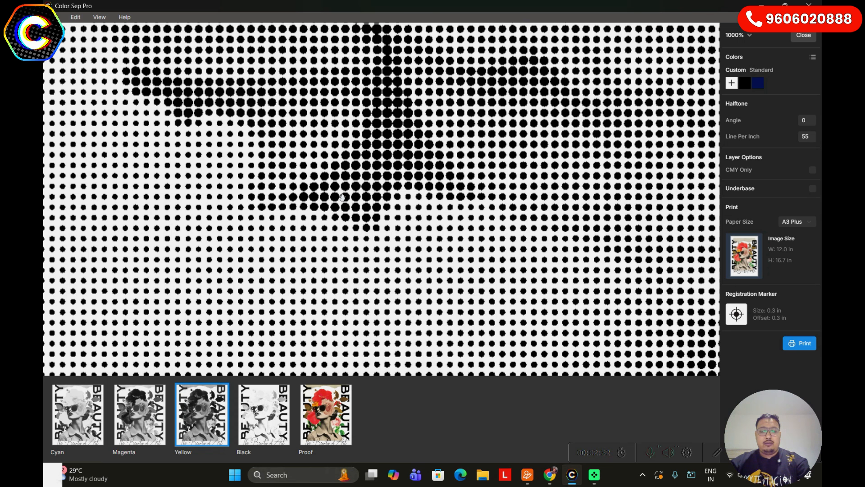
scroll(384, 222, down, 3)
scroll(384, 223, up, 3)
scroll(384, 223, down, 2)
scroll(384, 223, down, 6)
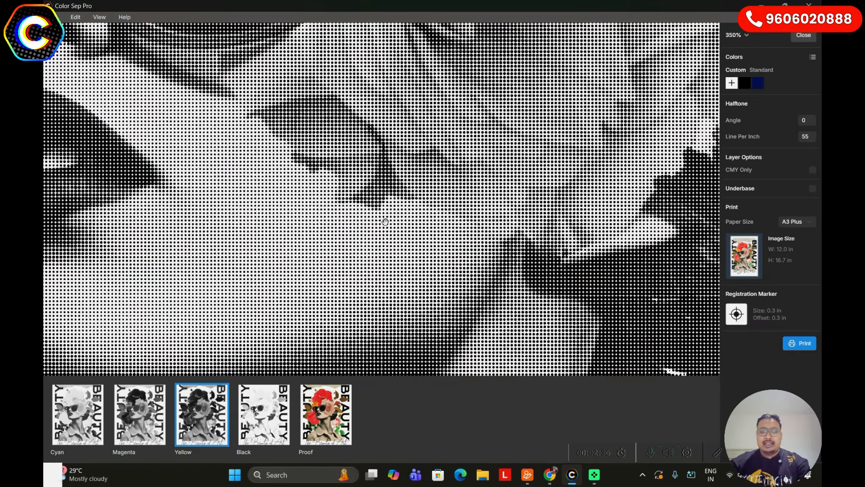
scroll(382, 221, down, 2)
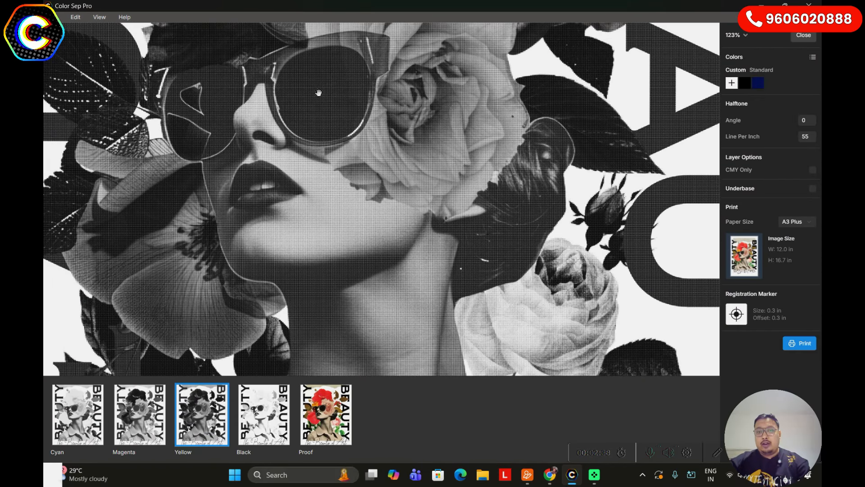
scroll(358, 272, down, 3)
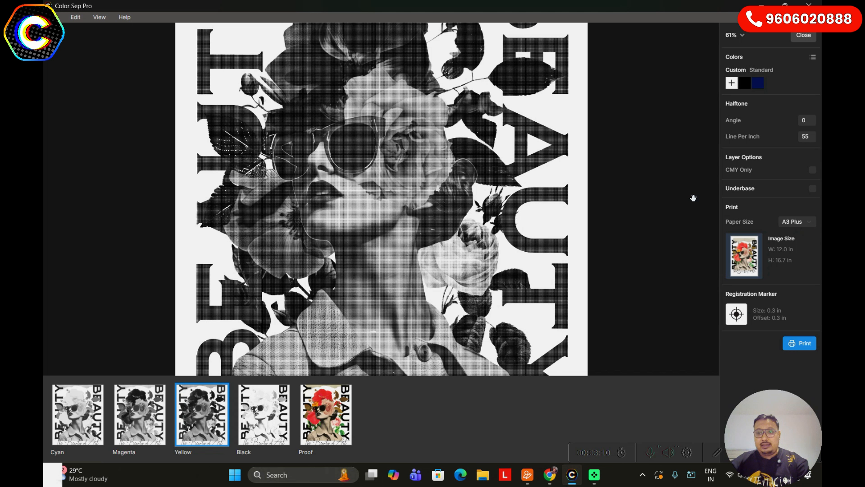
- Apply an underbase with a 0.2 pt choke and compare the Underbase and Black layers
click(811, 190)
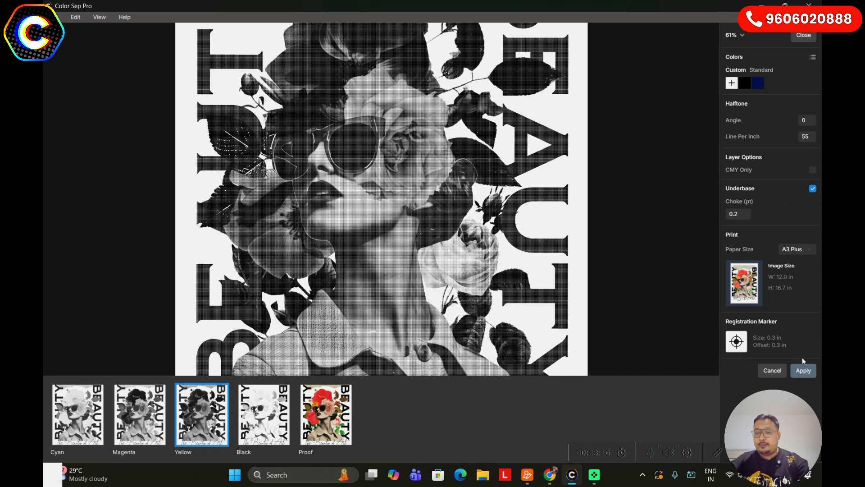
click(804, 371)
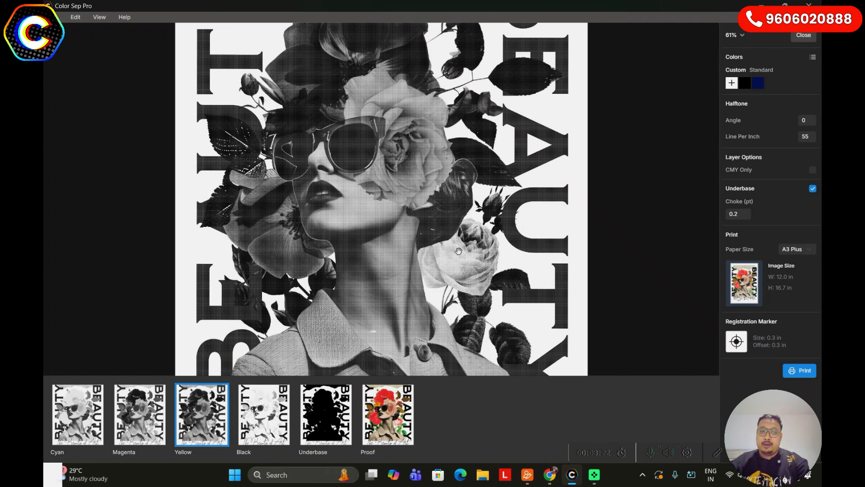
click(325, 415)
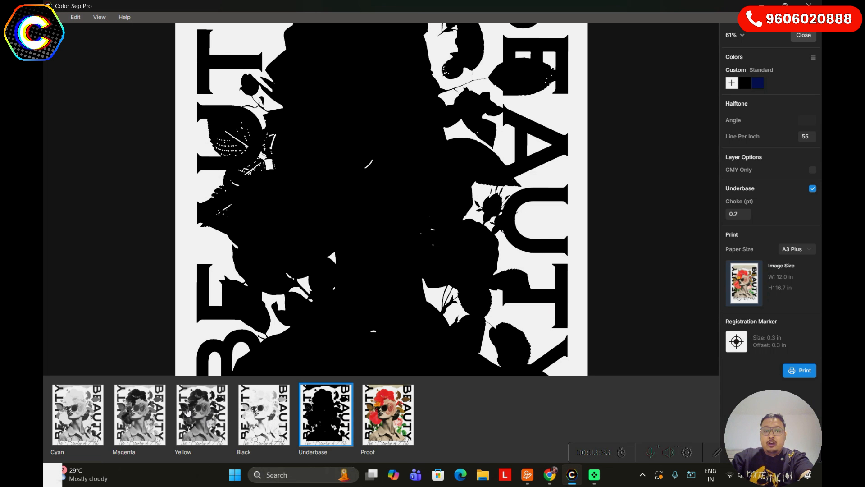
click(264, 414)
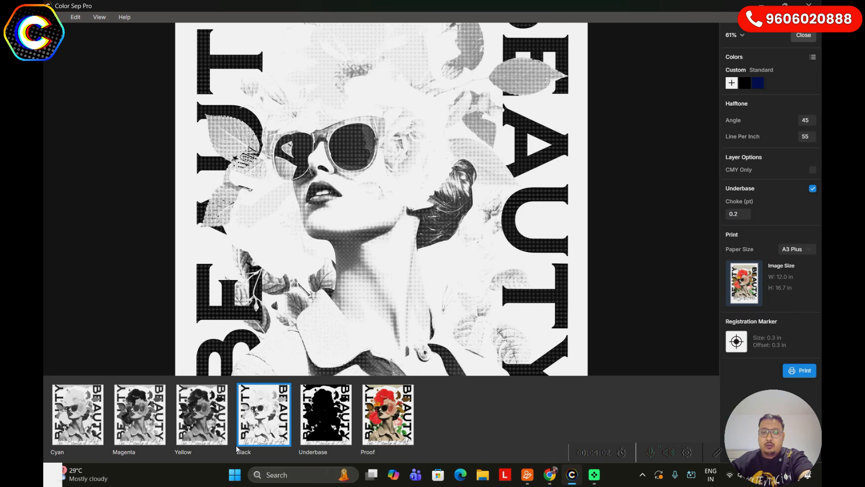
click(329, 421)
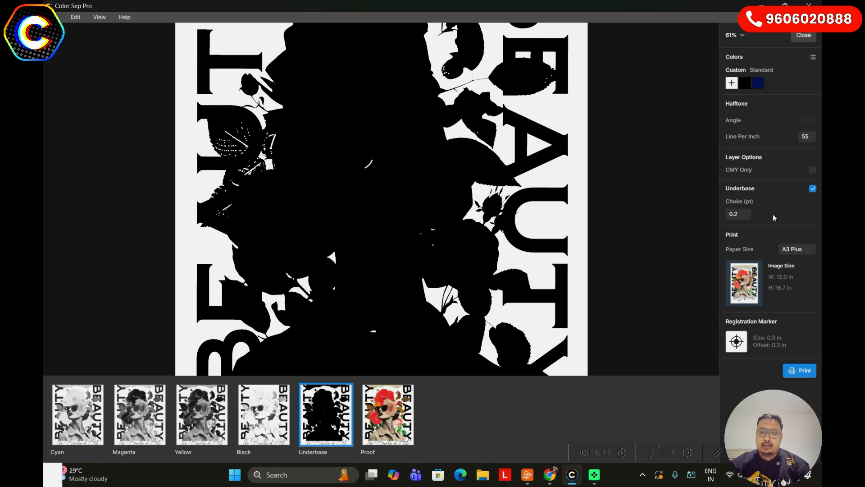
- Turn off the underbase and apply CMY-only separation with a maximum ink of 240%
drag(740, 214, 732, 214)
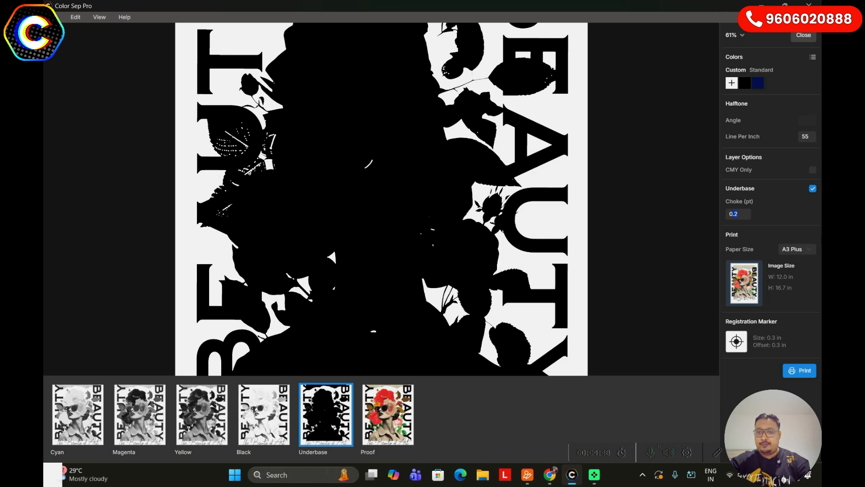
click(813, 189)
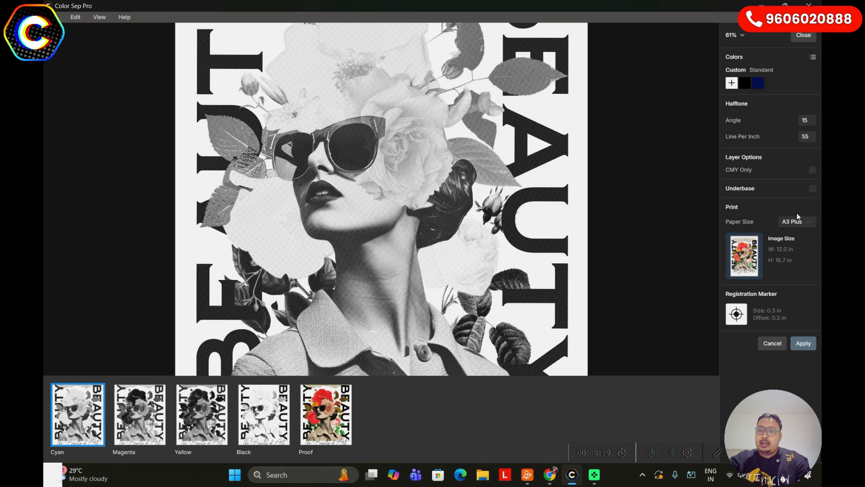
click(814, 171)
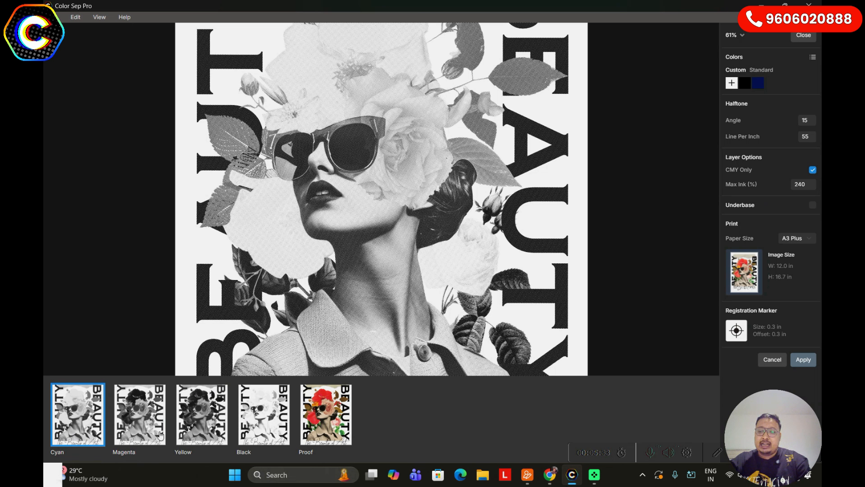
click(334, 420)
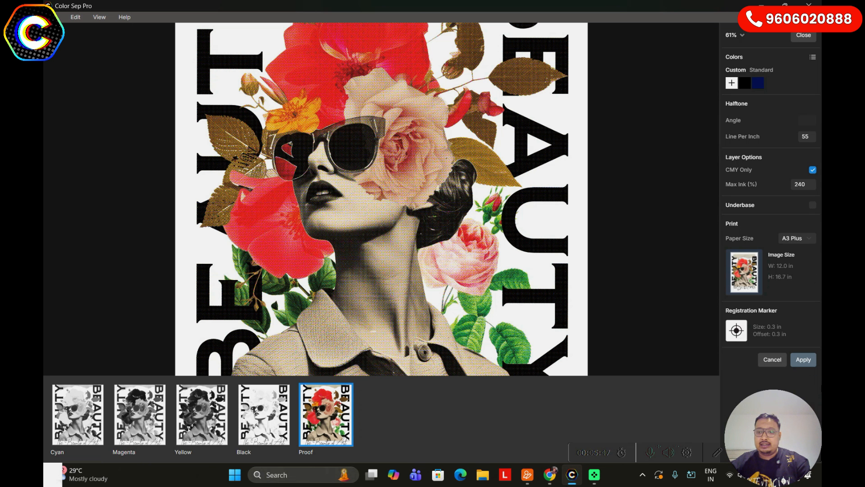
click(803, 360)
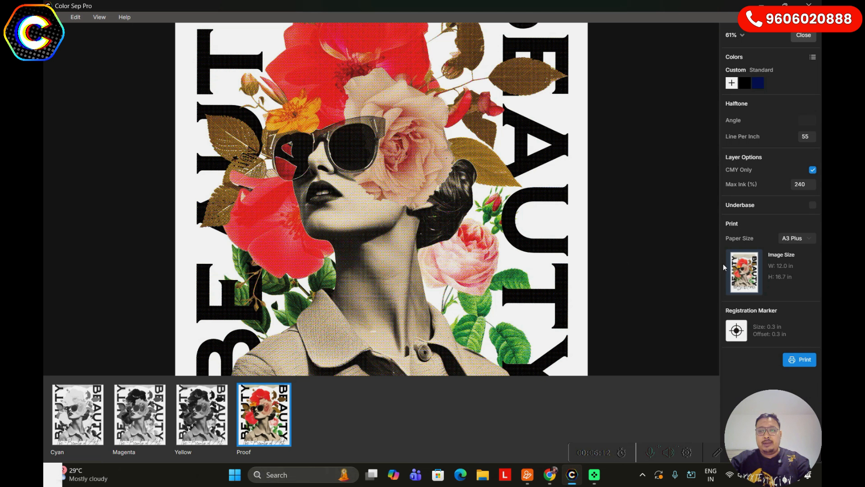
- Turn CMY-only separation back off and apply the change
click(812, 170)
click(803, 344)
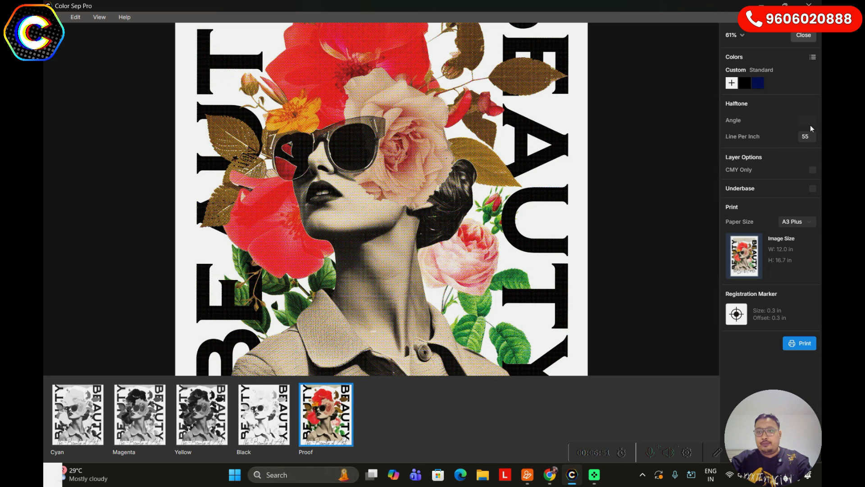
- Compare the halftone angles of the Black, Yellow, Magenta and Cyan layers
click(282, 427)
click(211, 428)
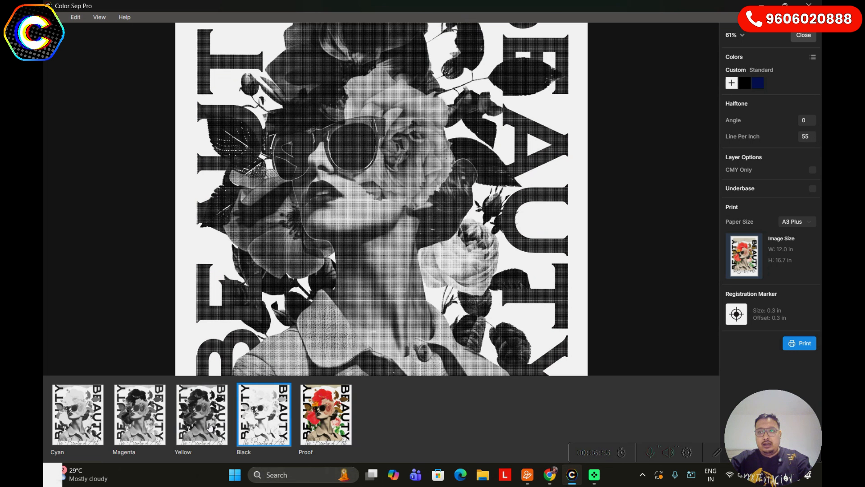
click(157, 429)
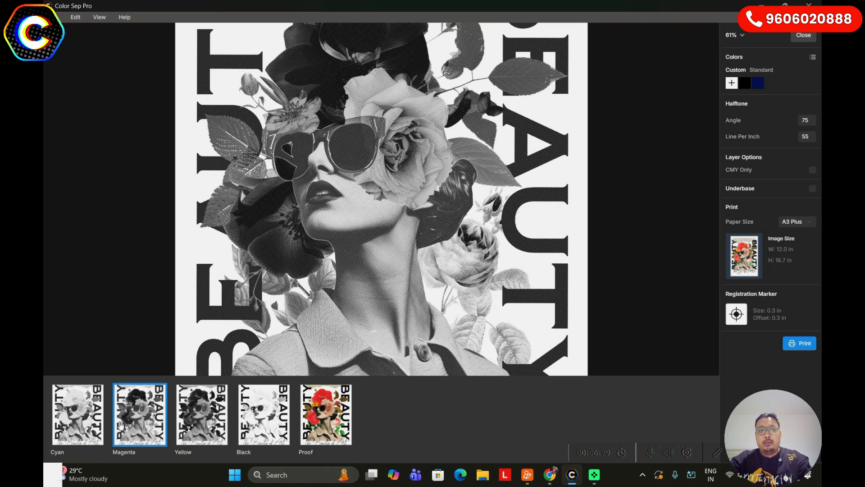
click(94, 419)
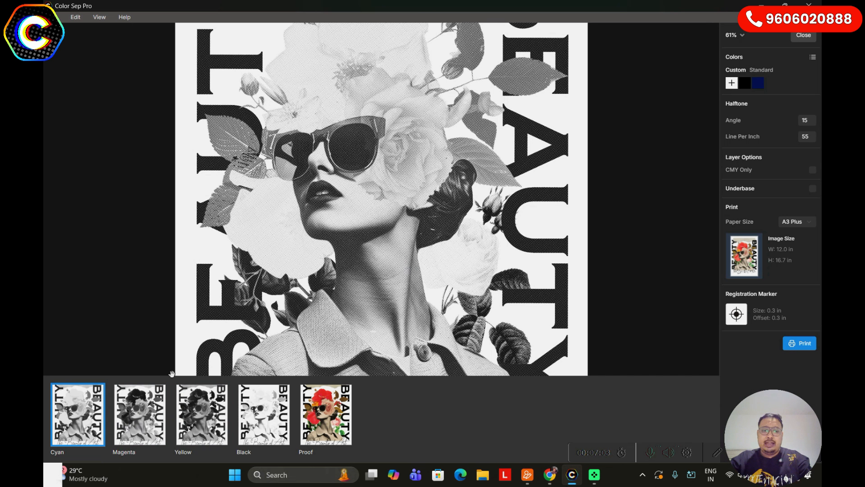
click(139, 418)
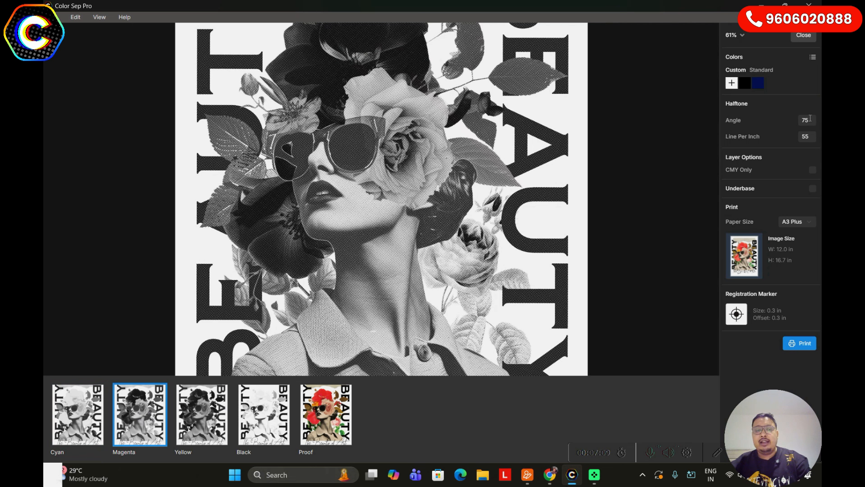
- Check the default CMYK halftone angles in the application settings and leave the settings without saving
click(75, 17)
click(100, 31)
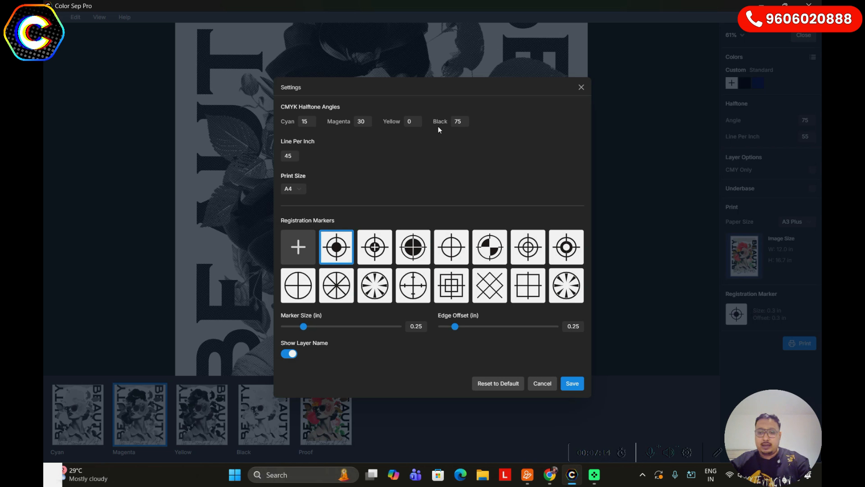
click(582, 87)
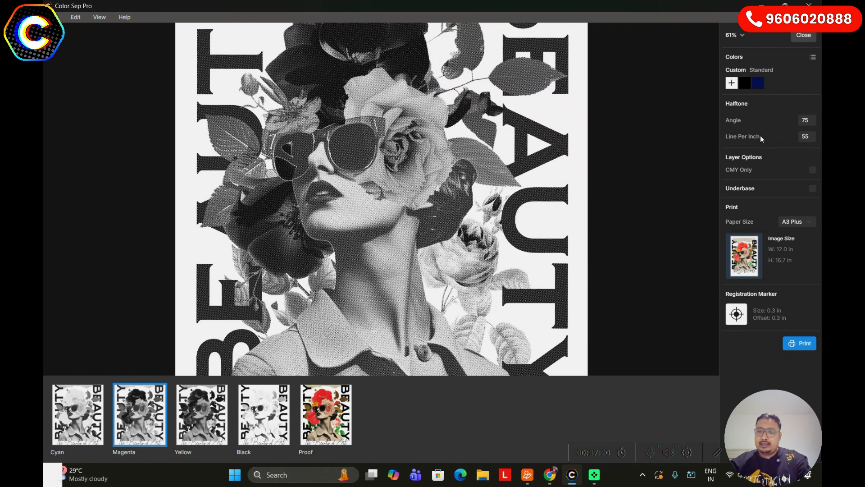
- With the Yellow layer in view, set the halftone to 45 lines per inch and apply it
click(226, 426)
click(280, 423)
click(228, 424)
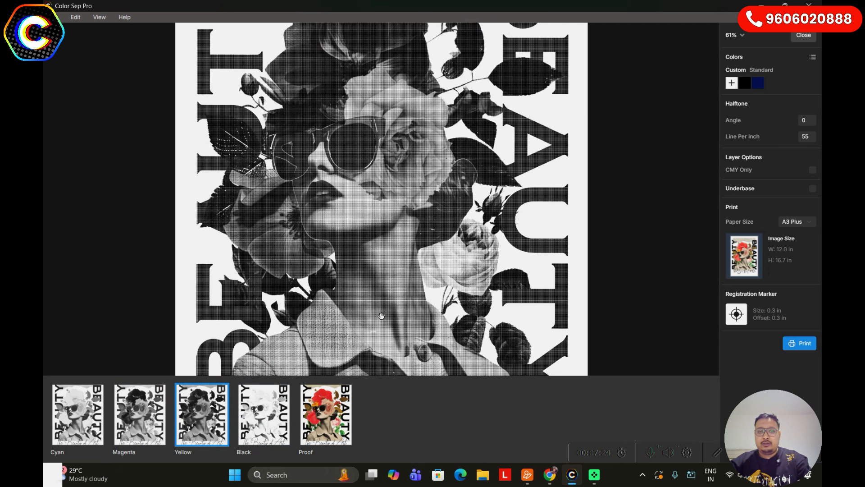
scroll(442, 255, up, 1)
scroll(442, 253, up, 4)
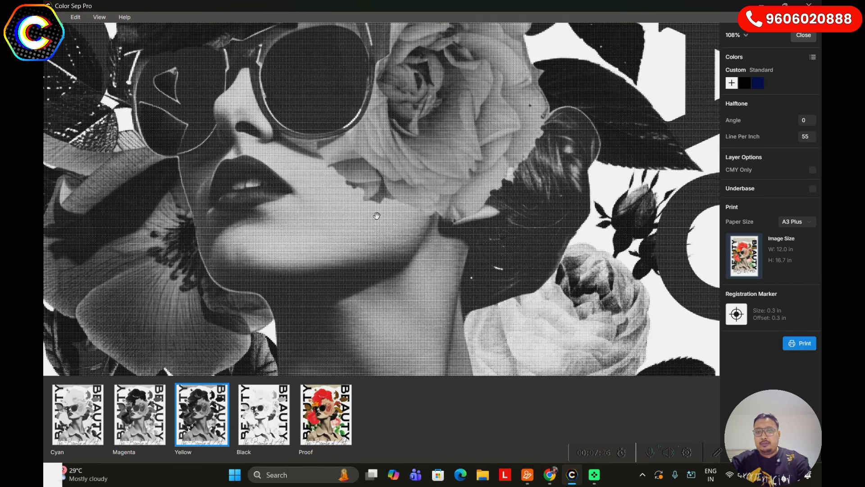
scroll(392, 233, up, 15)
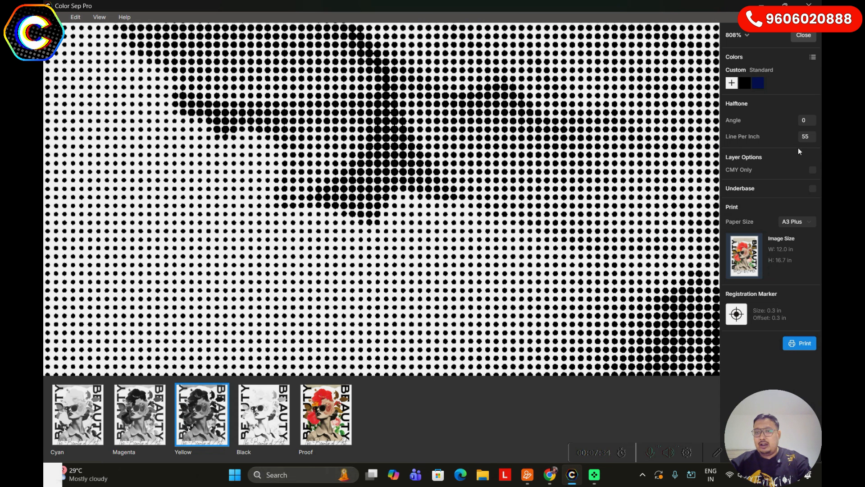
text(45)
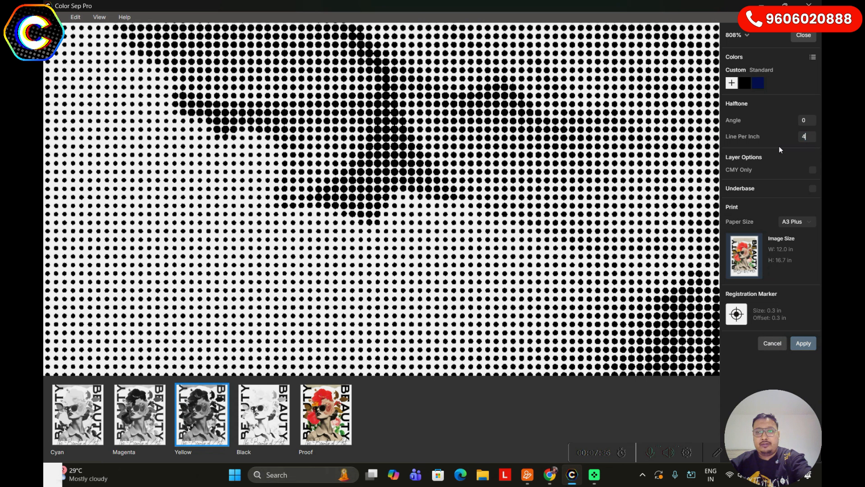
click(806, 343)
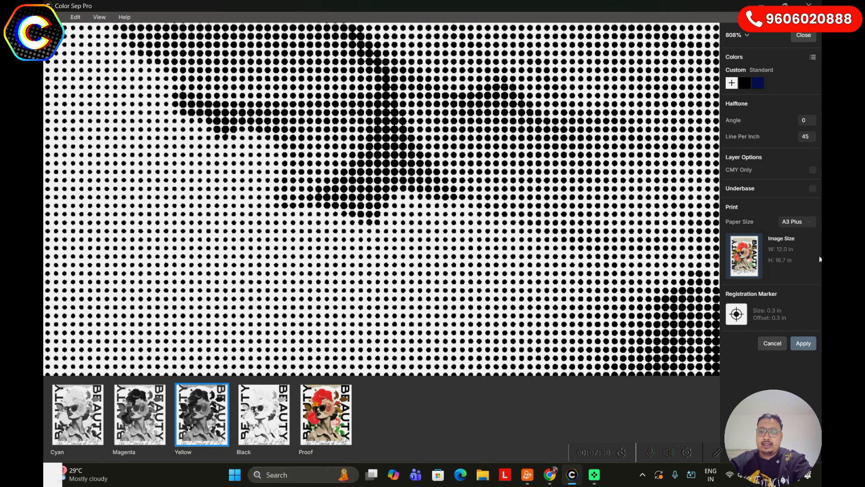
- Apply the halftone at 45 lines per inch, and set it back to 55 lines per inch and apply the change
click(805, 343)
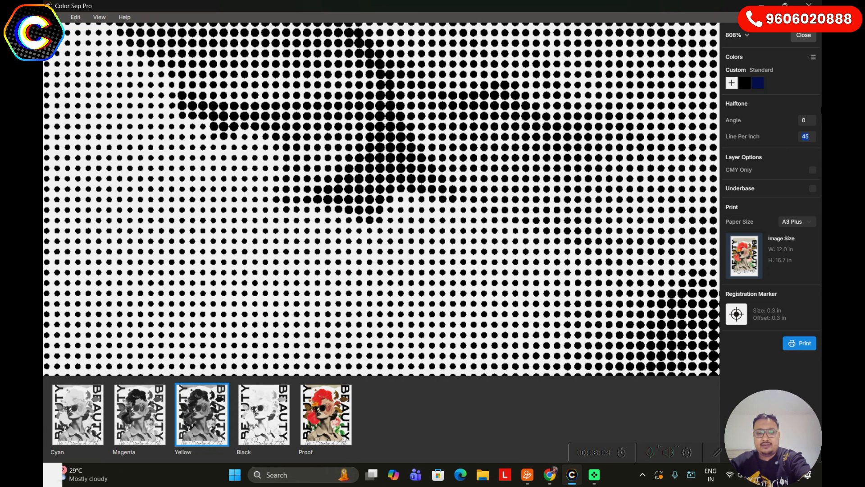
text(55)
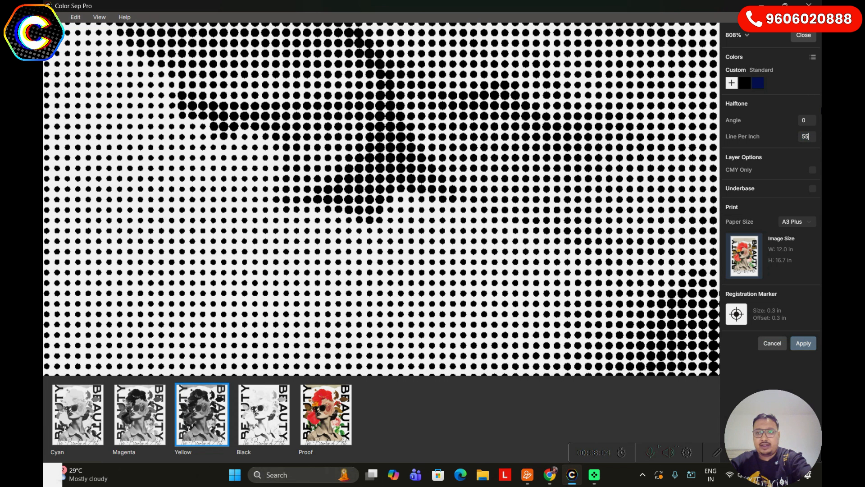
click(804, 343)
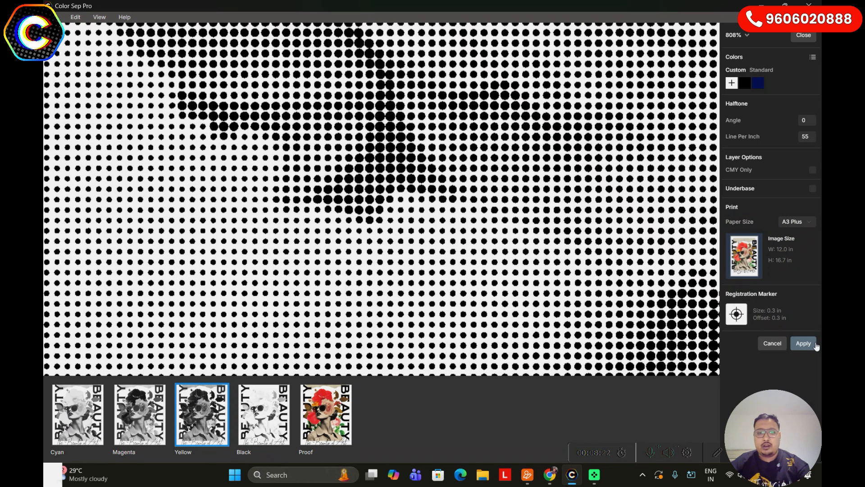
click(803, 343)
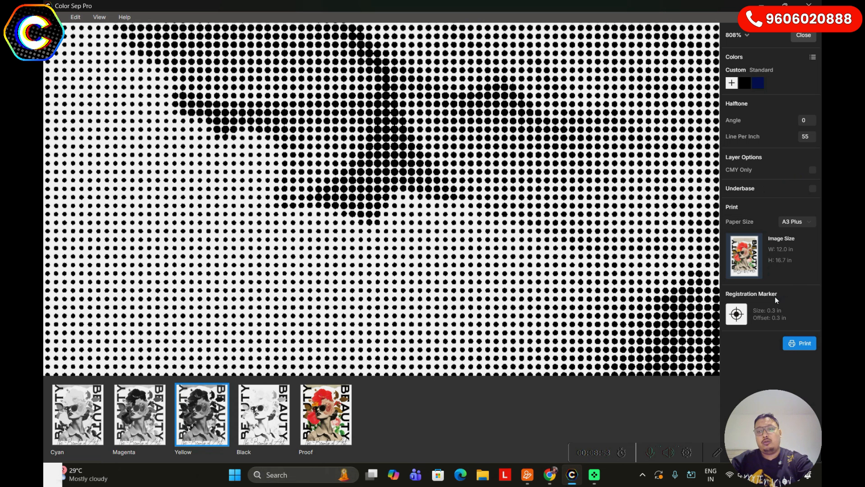
- Open the registration marker settings and choose the bold-ringed crosshair marker in the second row
click(736, 315)
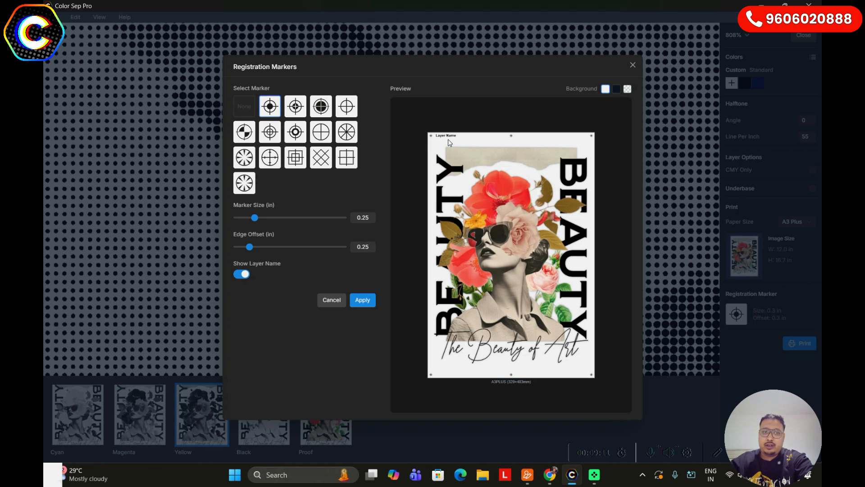
click(321, 106)
click(292, 132)
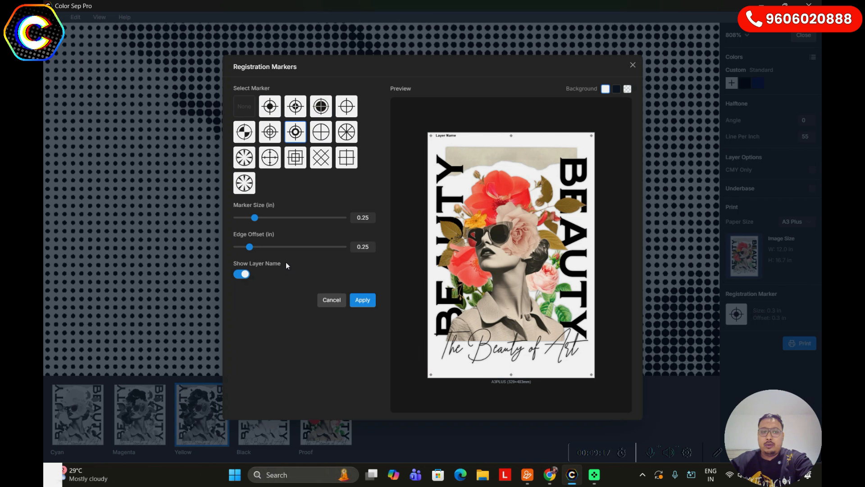
- Set the registration marker size to 0.50 in and the edge offset to 0.45 in, and apply them
mouse_move(255, 219)
mouse_down()
mouse_move(360, 226)
mouse_move(295, 219)
mouse_up()
mouse_move(249, 246)
mouse_down()
mouse_move(374, 249)
mouse_move(197, 266)
mouse_up()
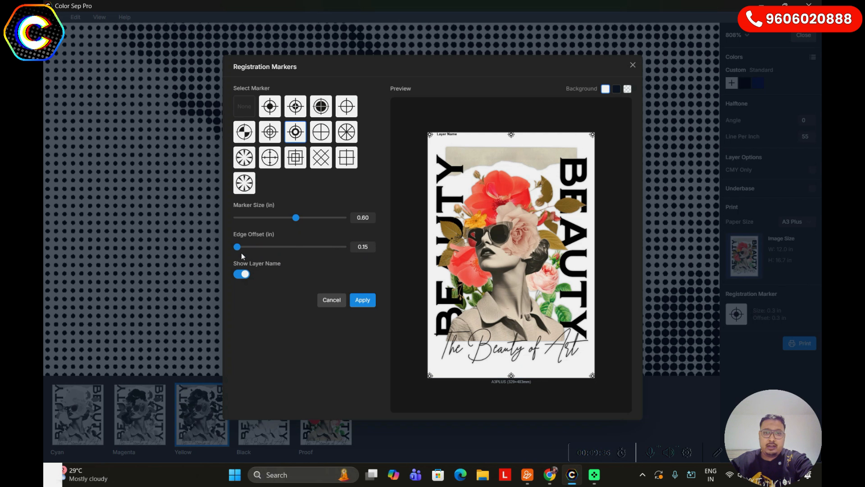
drag(237, 247, 275, 254)
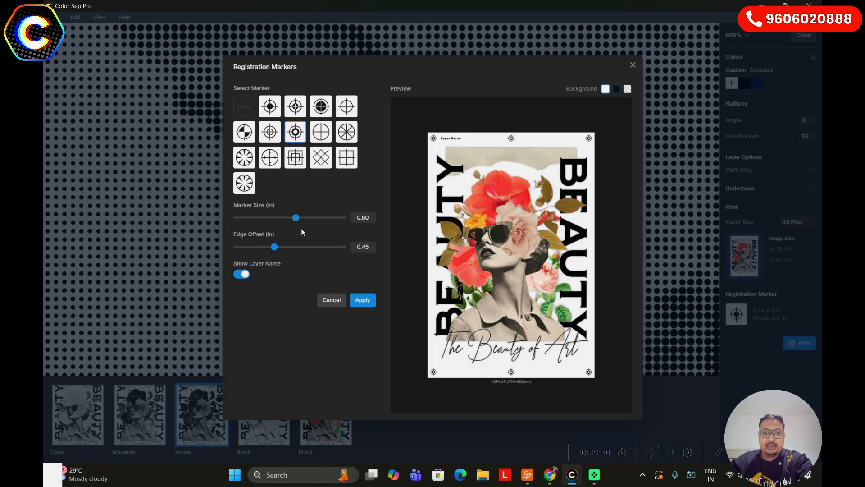
drag(296, 218, 285, 220)
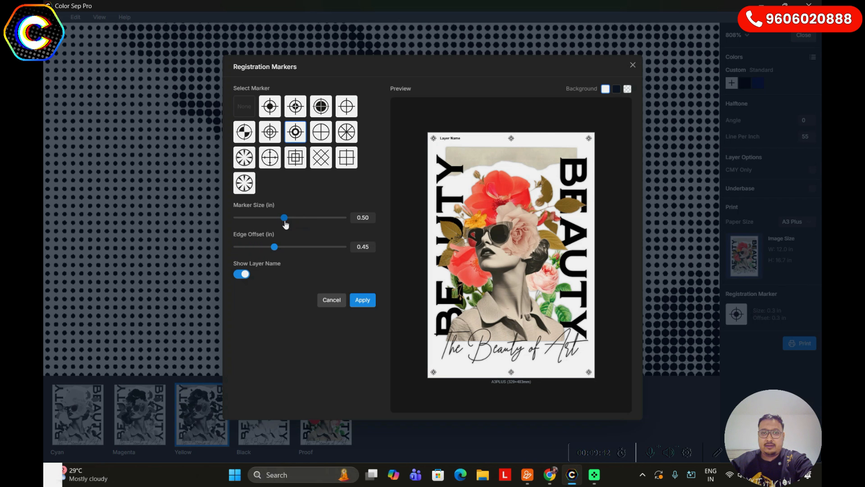
click(366, 302)
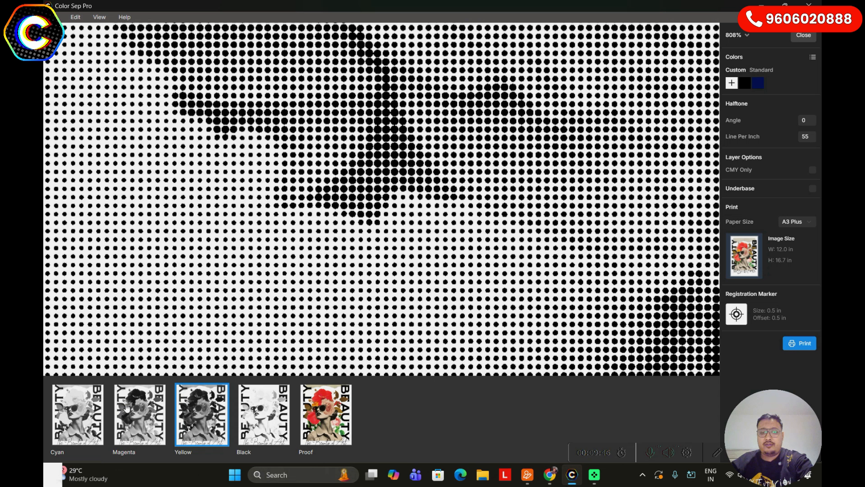
- View the Proof composite from the halftone dots out to the whole artwork
click(319, 418)
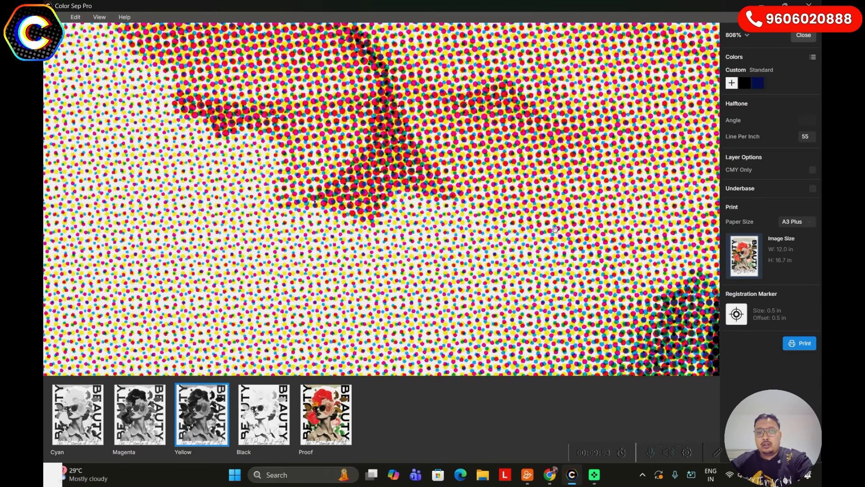
scroll(438, 298, down, 6)
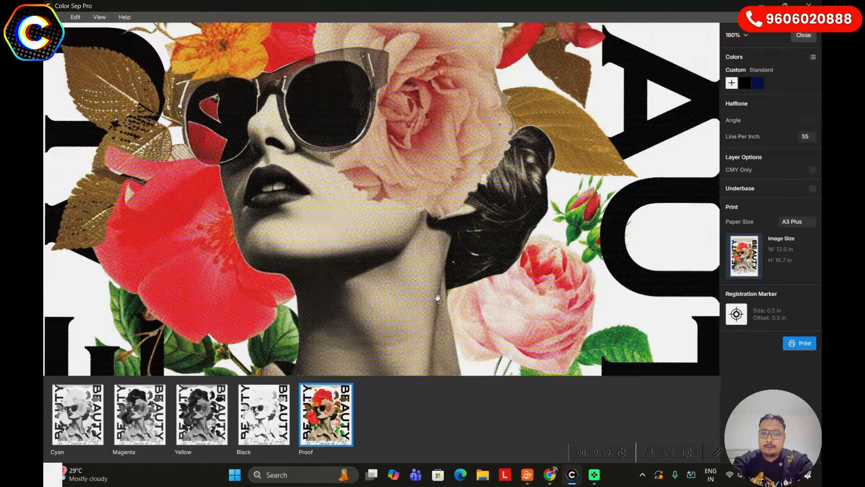
scroll(437, 298, down, 4)
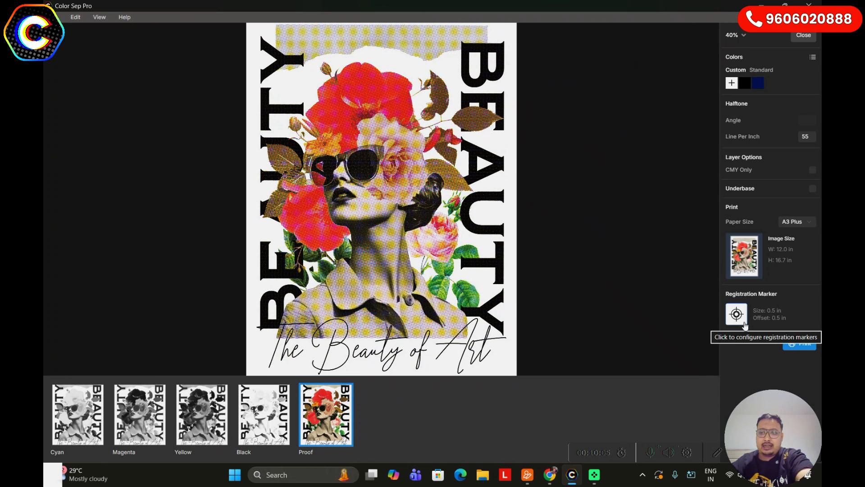
- Try resizing the artwork on the page to 12.0 by 16.8 in, and leave the image size settings without applying
click(752, 255)
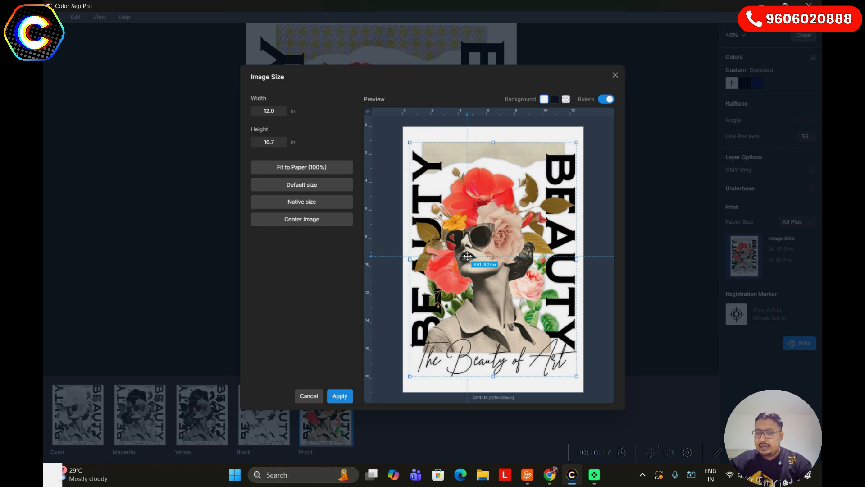
mouse_move(583, 380)
mouse_down()
mouse_move(566, 361)
mouse_move(578, 371)
mouse_up()
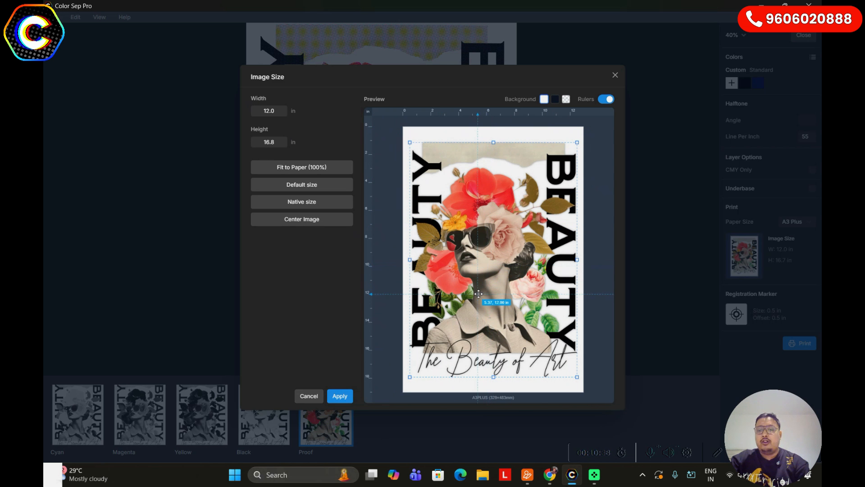
click(615, 77)
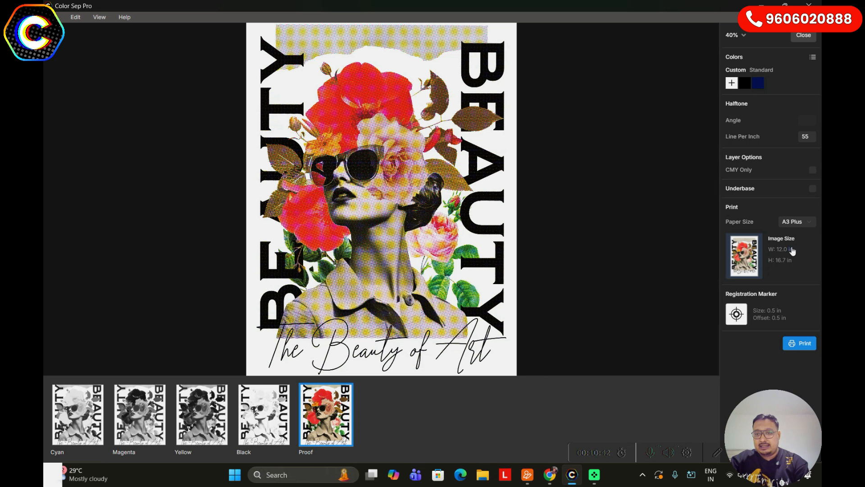
- Try the Custom paper size, and return the paper size to A3 Plus and apply it
click(793, 223)
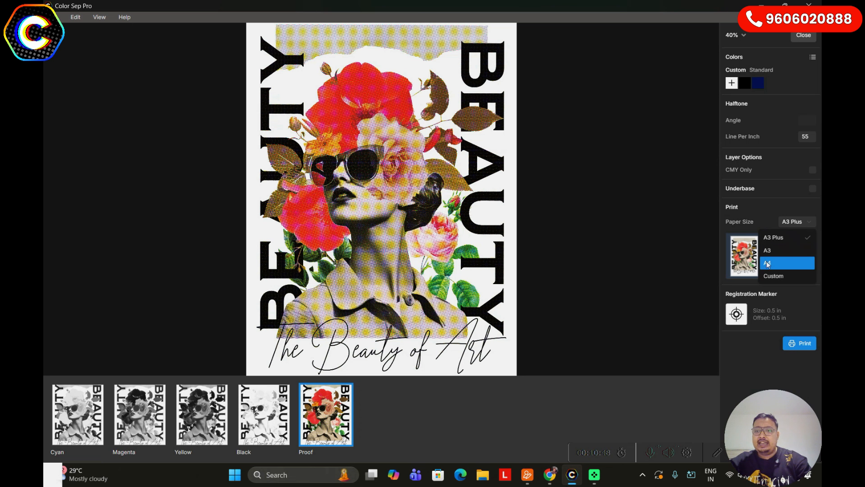
click(771, 277)
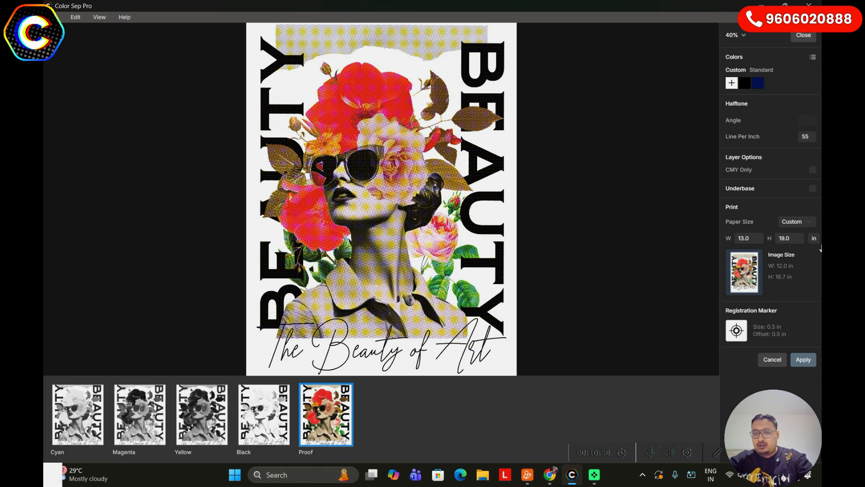
click(793, 223)
click(789, 238)
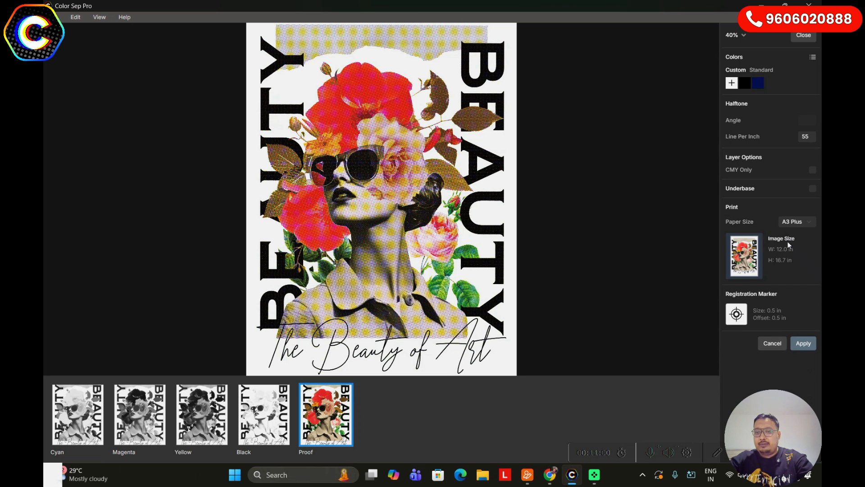
click(799, 342)
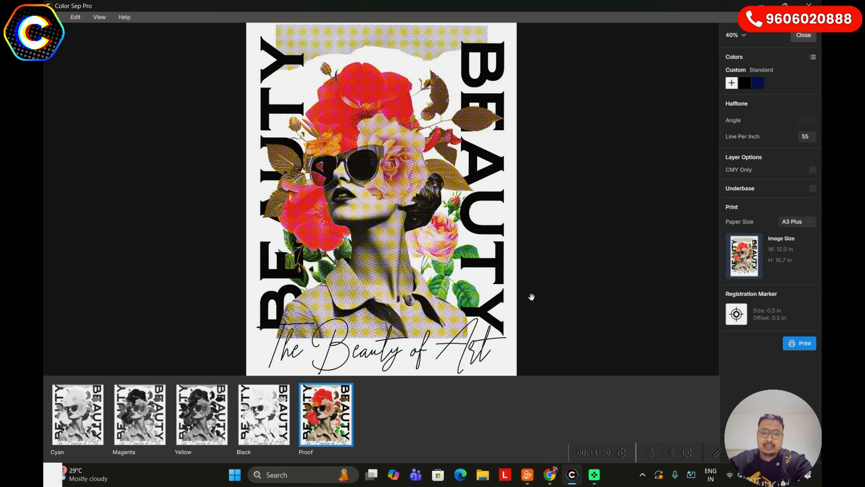
- Check the Magenta layer's film print preview and its PDF and TIFF output options without printing or exporting
click(73, 411)
click(165, 419)
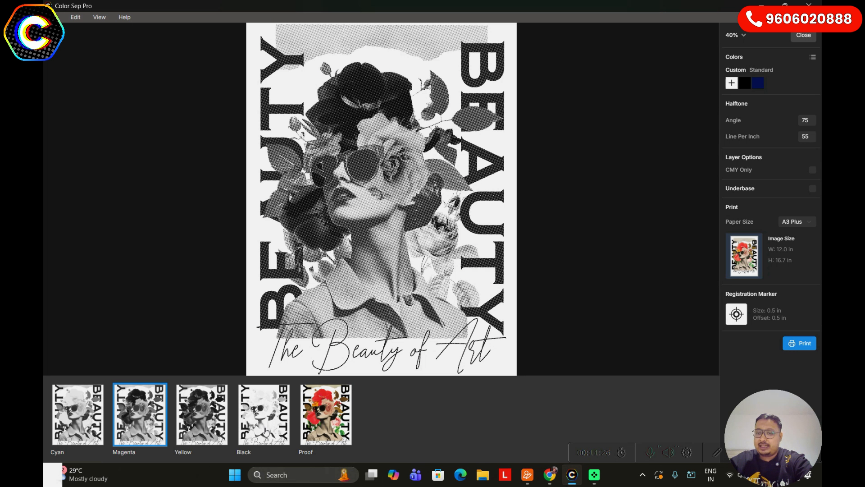
right_click(397, 112)
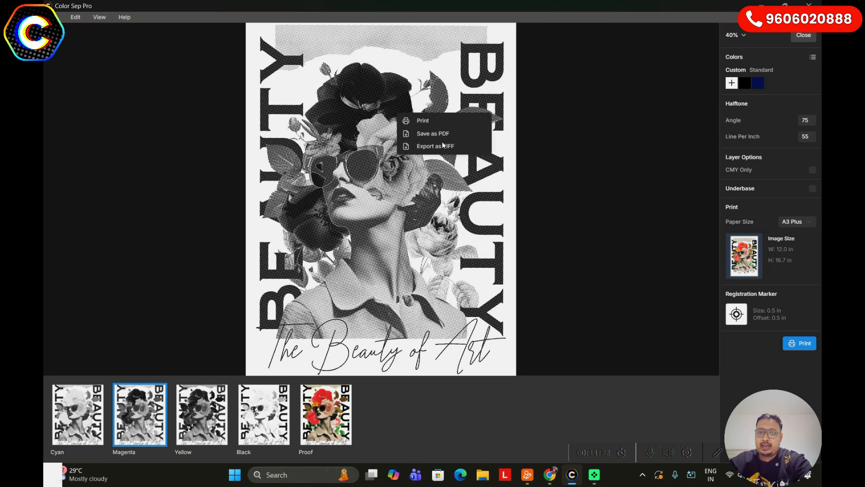
click(447, 120)
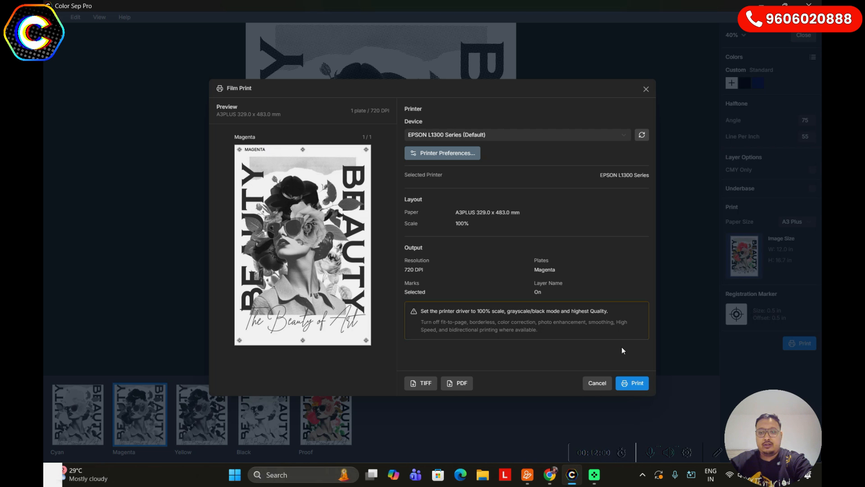
click(645, 90)
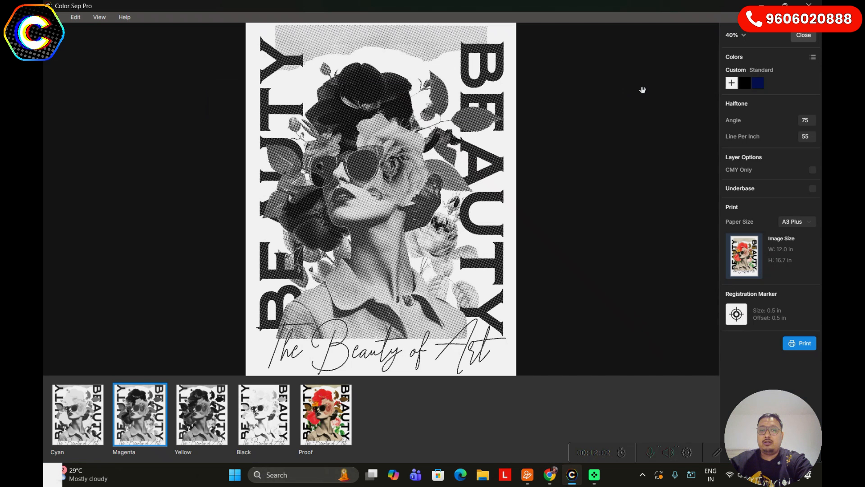
right_click(394, 122)
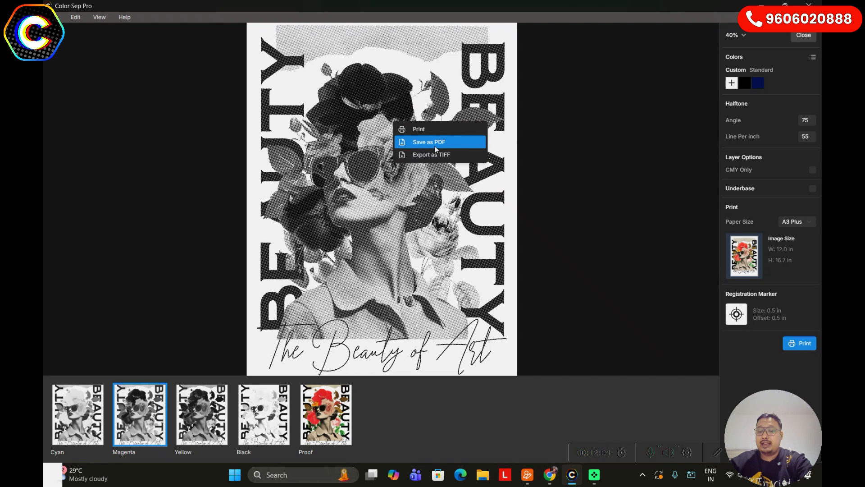
click(674, 251)
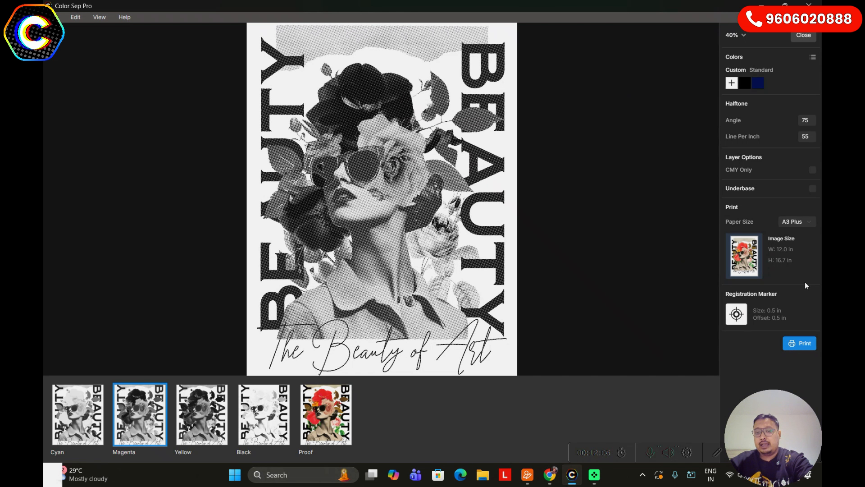
- Review the film print preview of the Cyan, Magenta, Yellow and Black plates, and close it without printing
click(799, 345)
scroll(354, 237, down, 10)
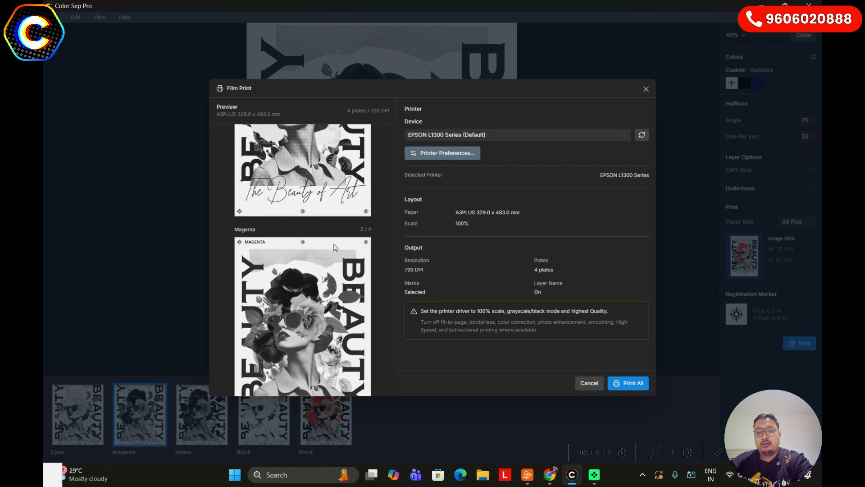
scroll(335, 258, down, 2)
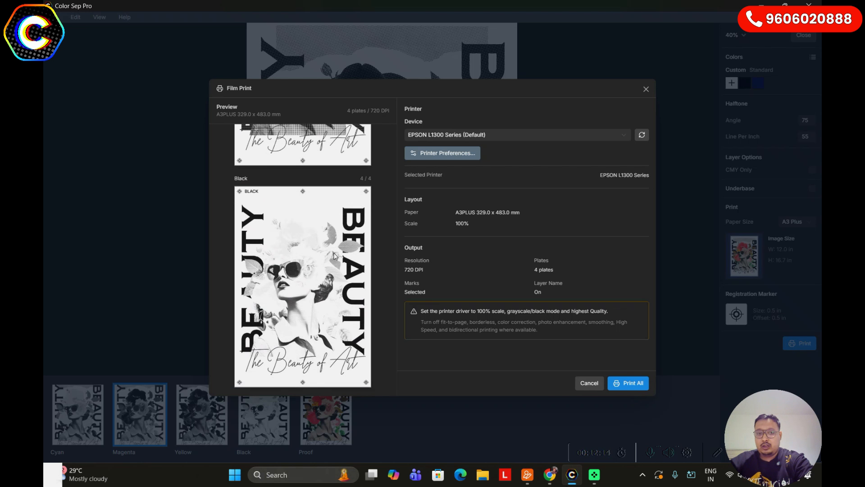
click(646, 89)
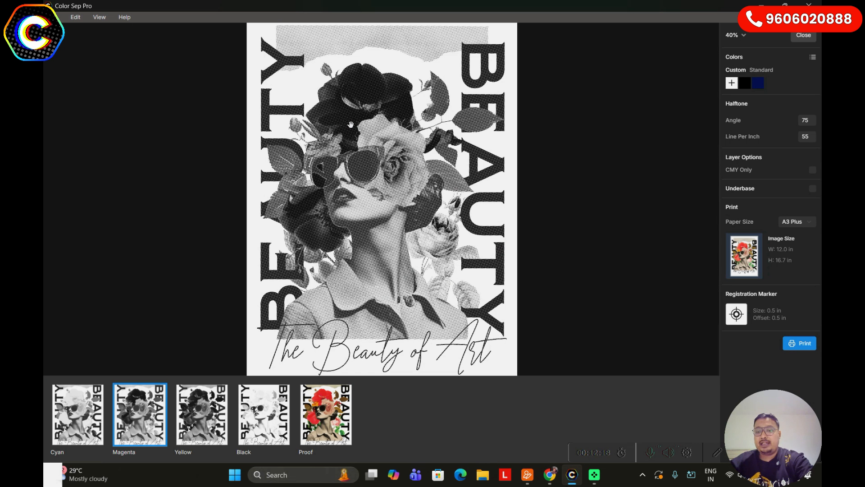
click(800, 342)
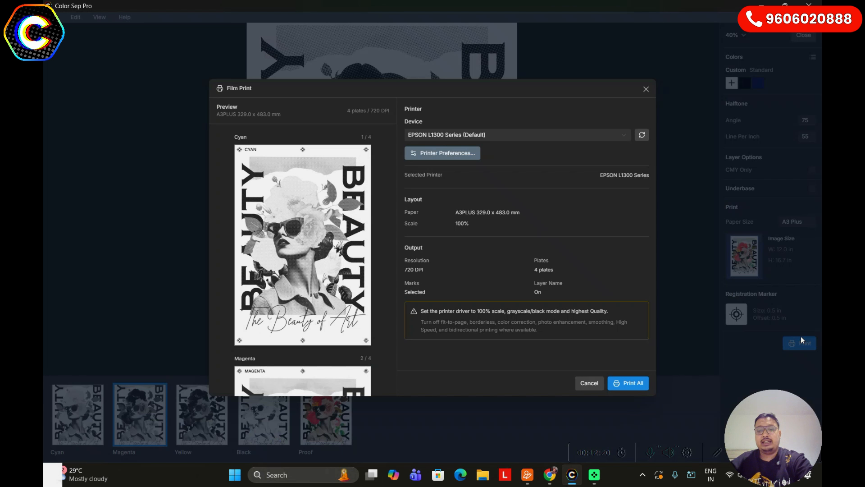
scroll(220, 334, down, 3)
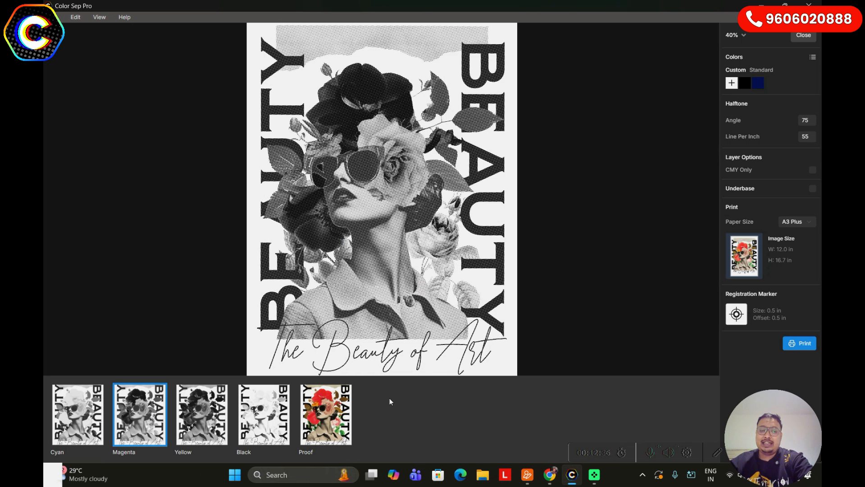
- Inspect the Proof composite of the whole artwork and up close around the face and flowers
click(345, 415)
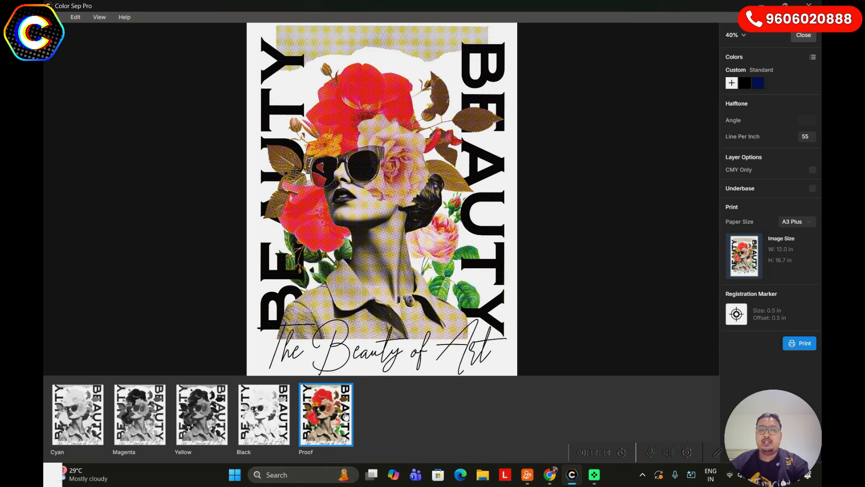
scroll(458, 258, up, 3)
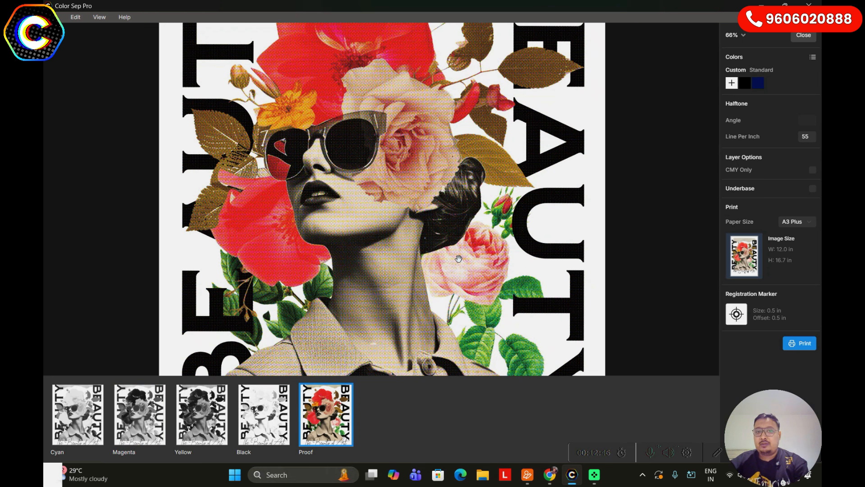
scroll(458, 258, down, 3)
scroll(468, 253, up, 3)
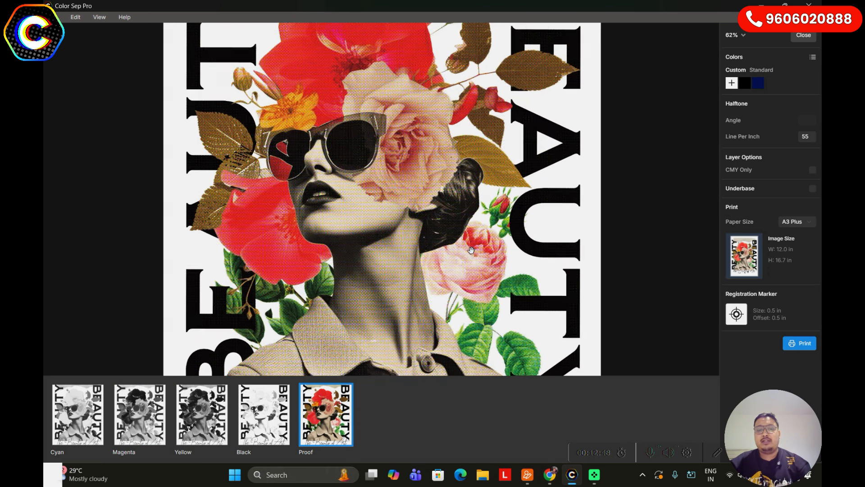